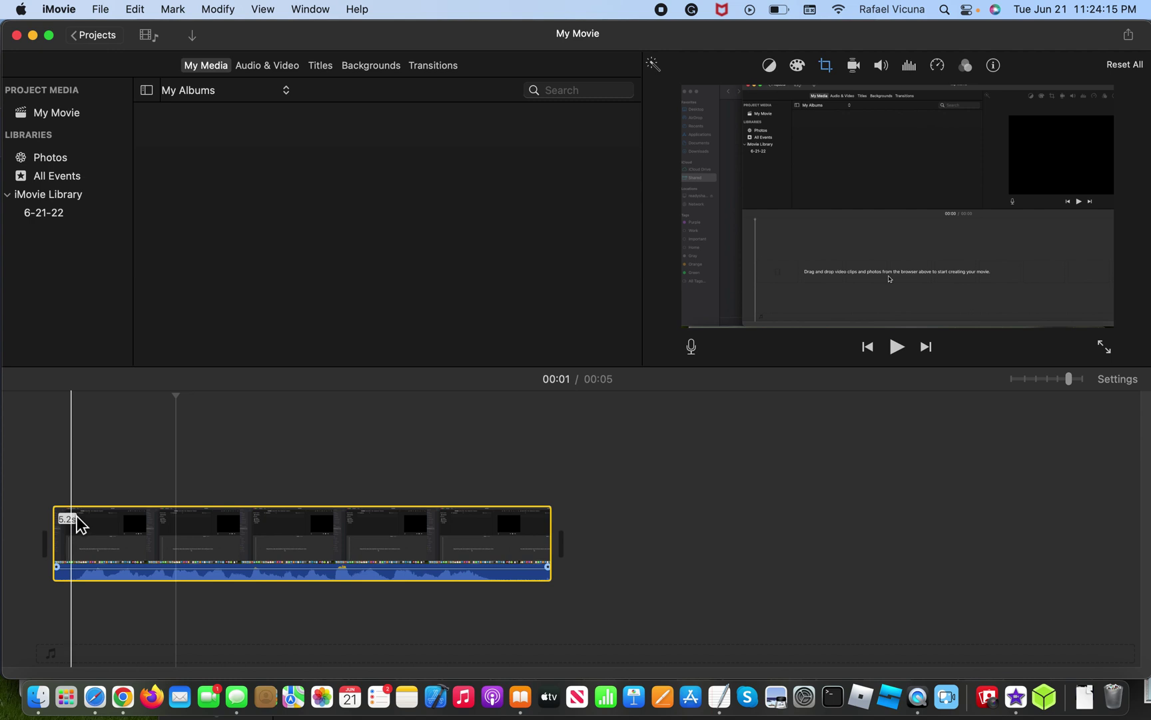
# Step: Play the clip from its start, then stop and return the playhead to the beginning
pyautogui.click(75, 495)
pyautogui.click(122, 515)
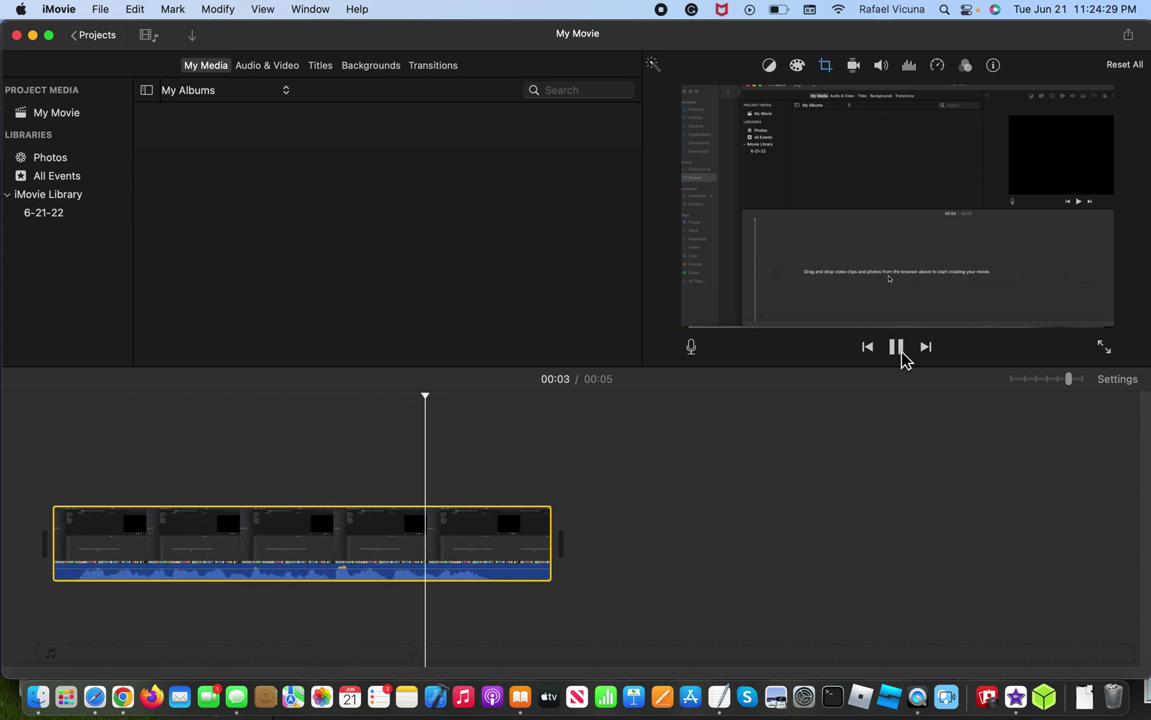
pyautogui.click(900, 350)
pyautogui.click(92, 492)
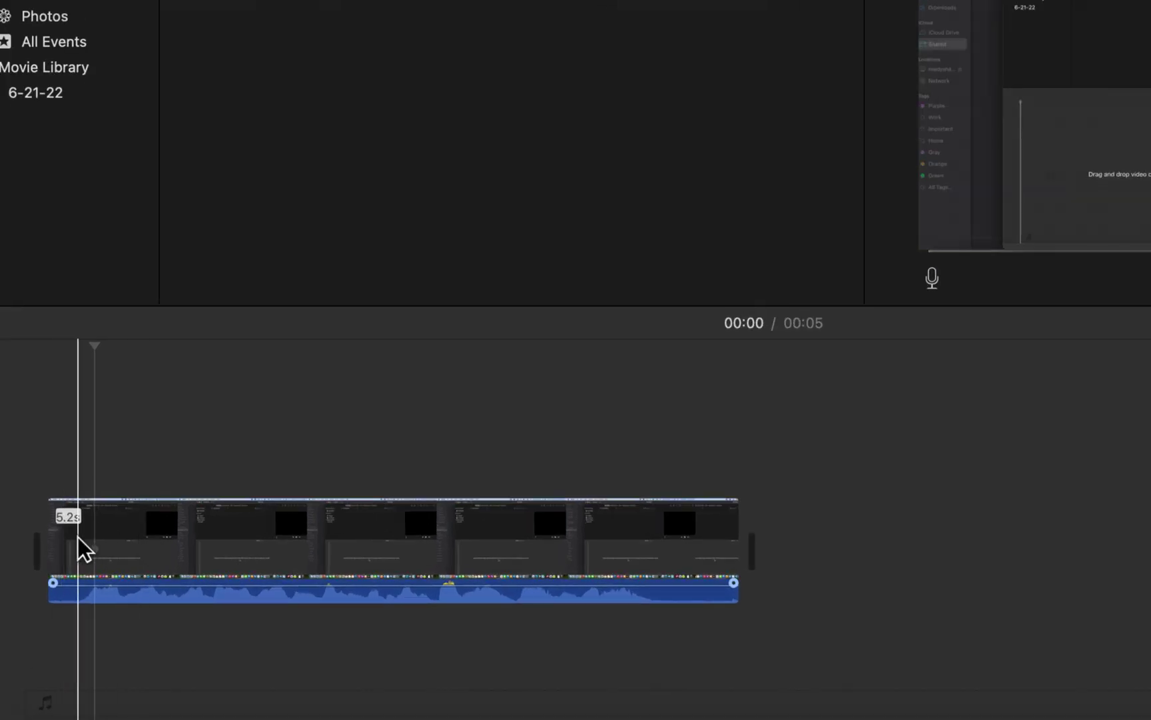
# Step: Apply the Echo Delay audio effect to the selected clip
pyautogui.click(90, 540)
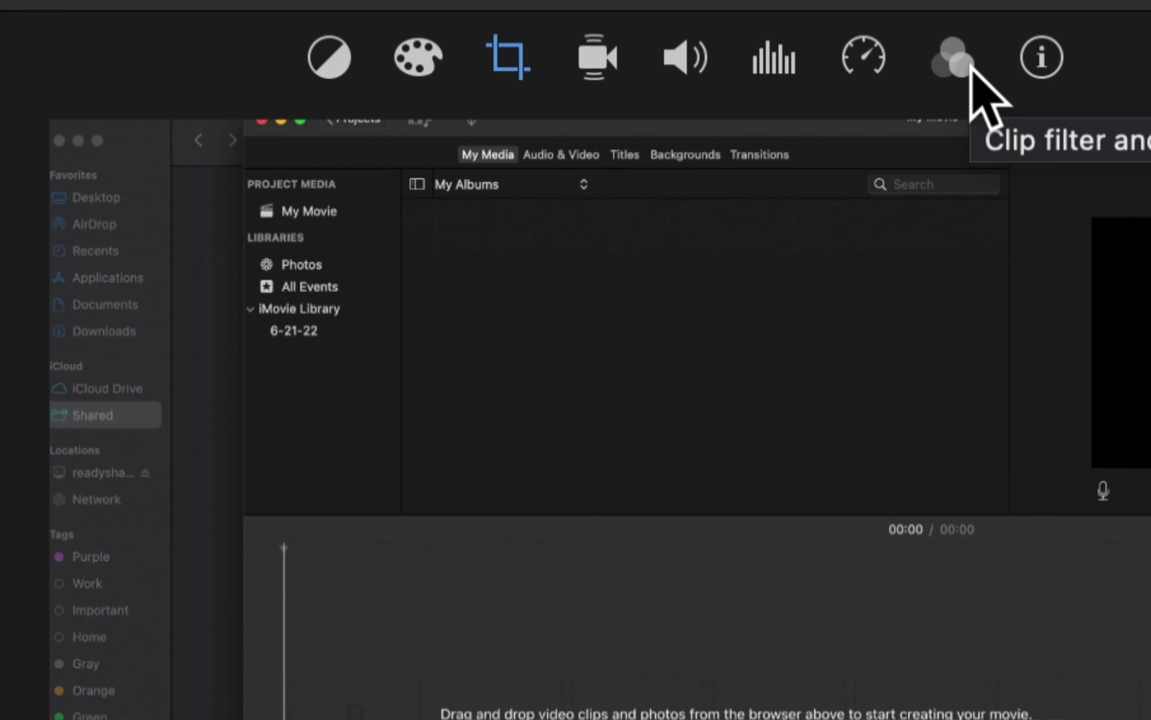
pyautogui.click(966, 66)
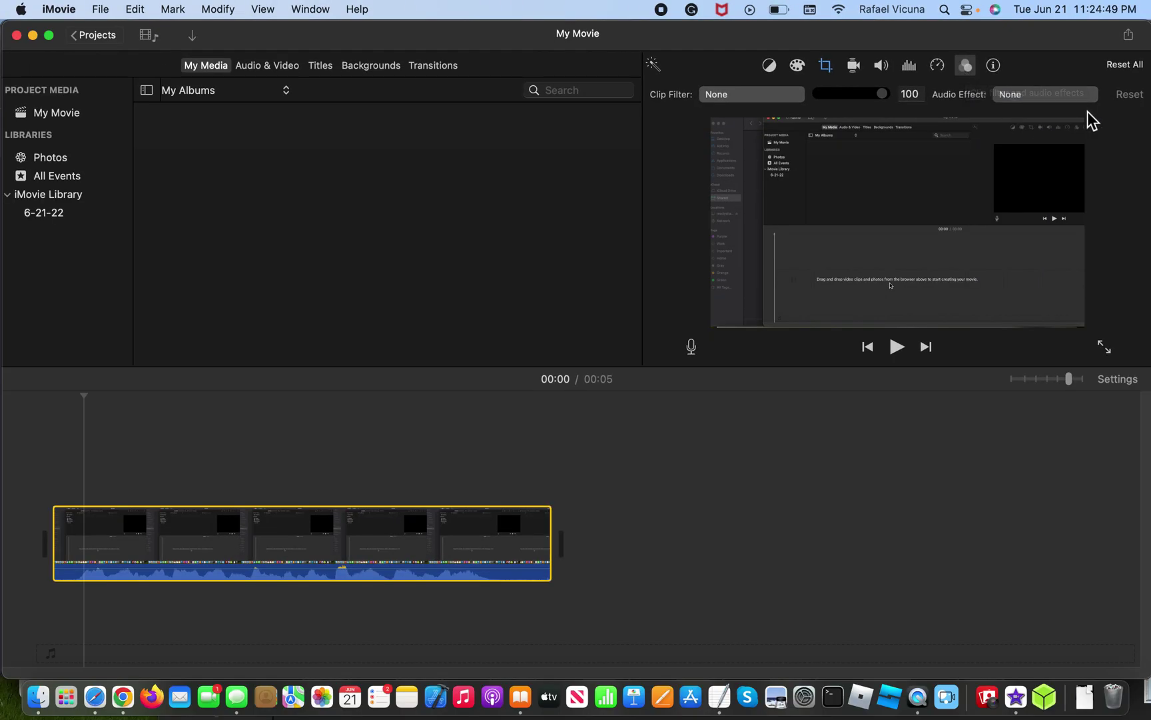
pyautogui.click(1058, 91)
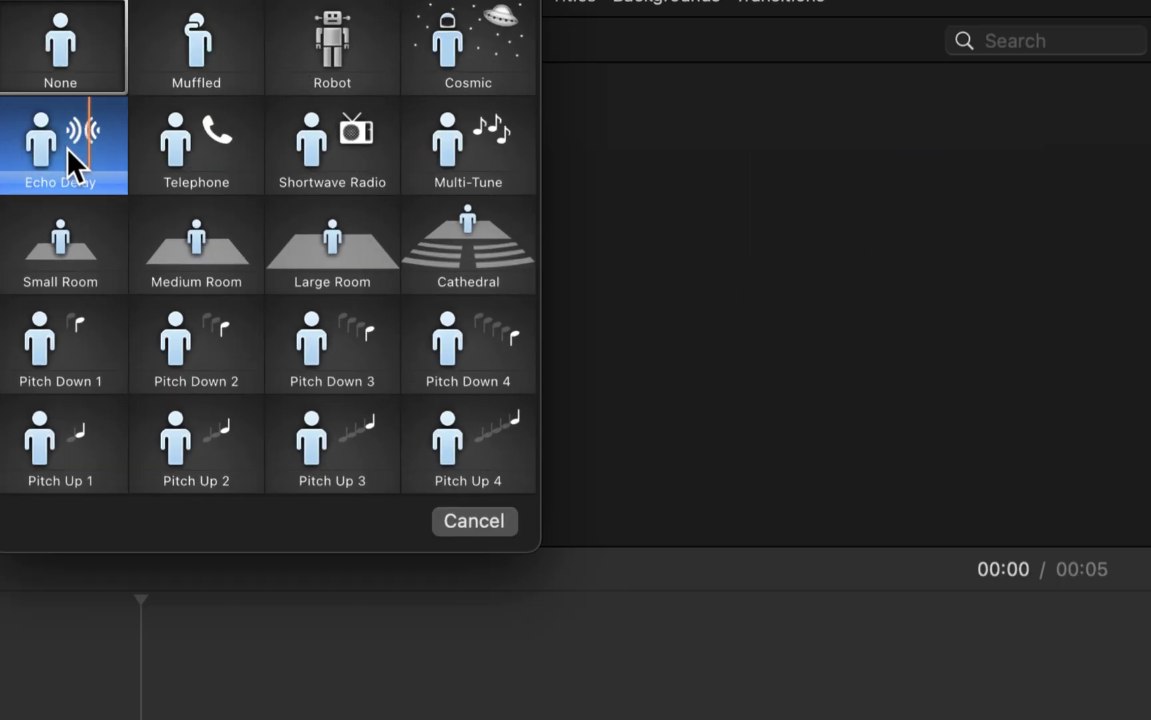
pyautogui.click(59, 144)
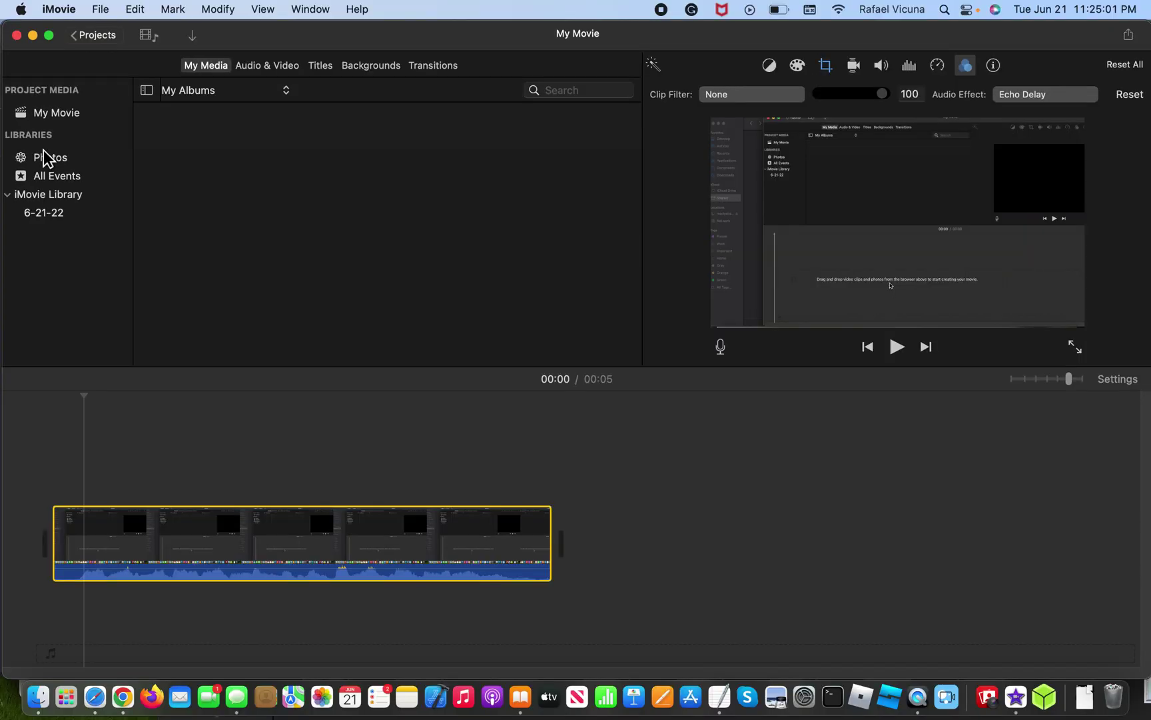
# Step: Play the clip to hear the echo, then set its audio effect back to None
pyautogui.click(101, 419)
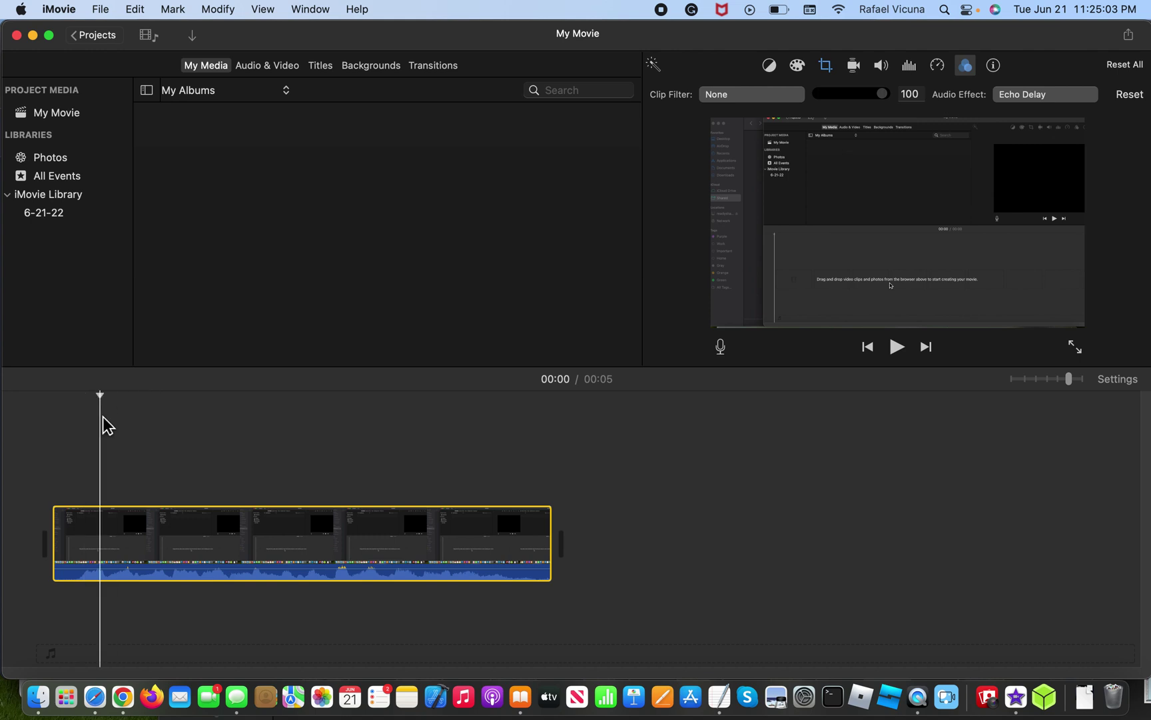
pyautogui.press('space')
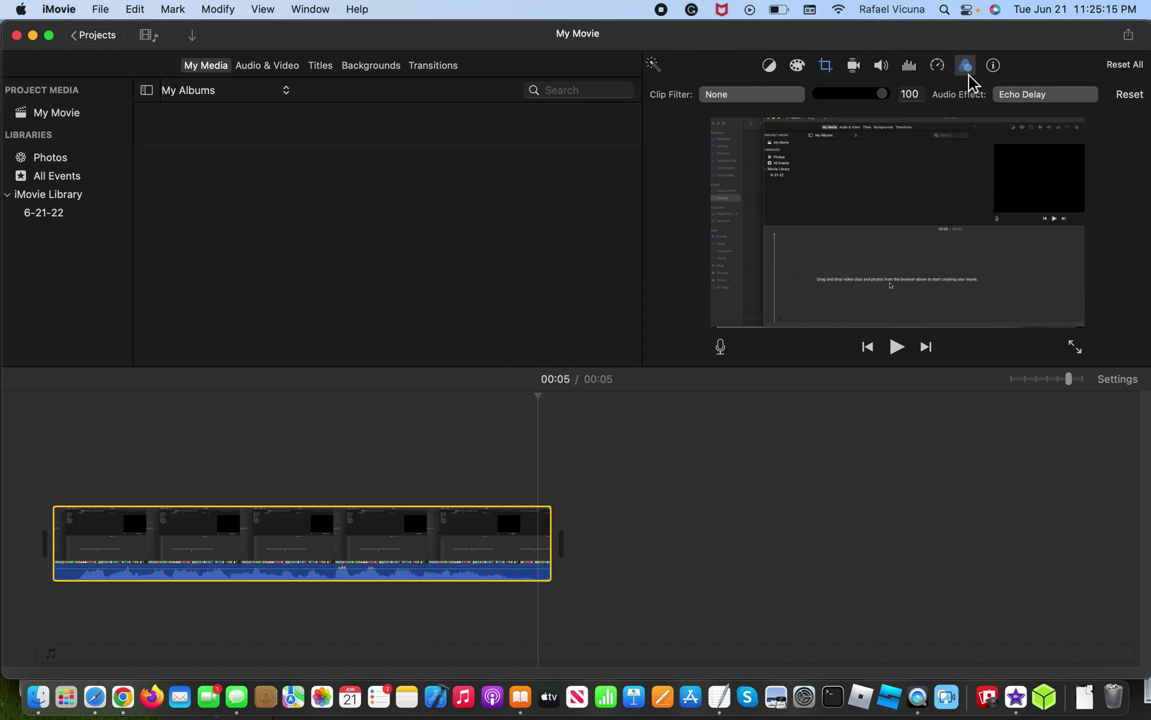
pyautogui.click(1026, 97)
pyautogui.click(56, 112)
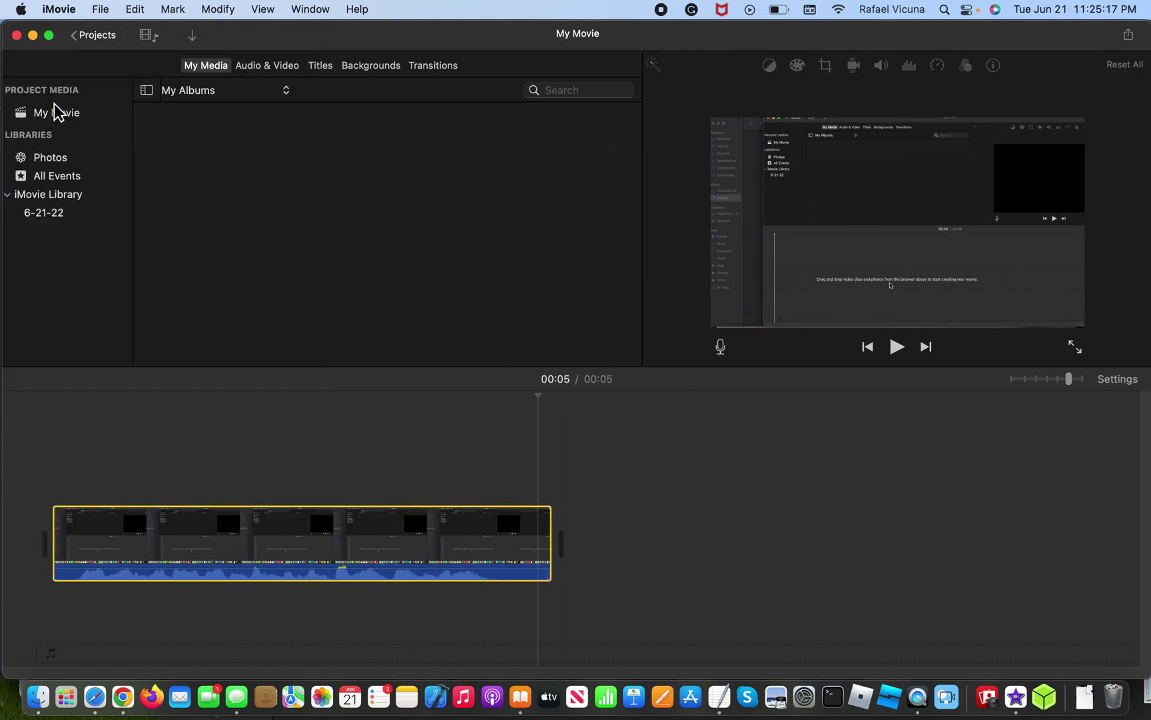
pyautogui.click(117, 527)
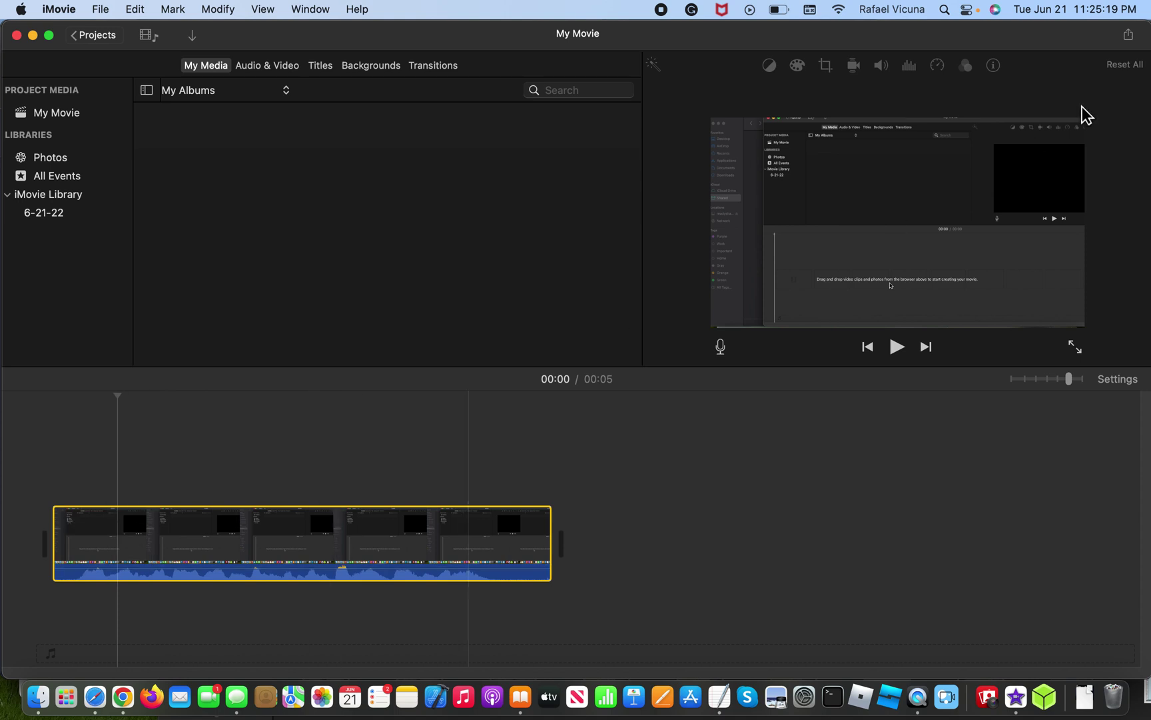
# Step: Detach the clip's sound into a separate audio clip
pyautogui.rightClick(81, 533)
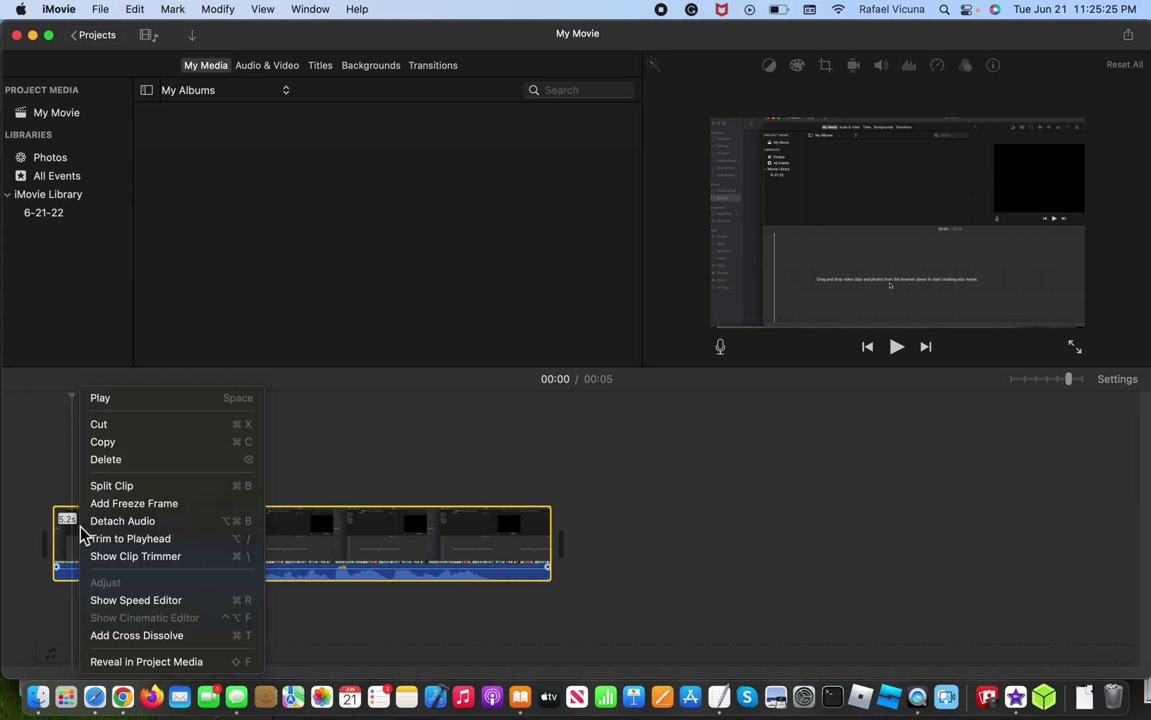
pyautogui.click(140, 522)
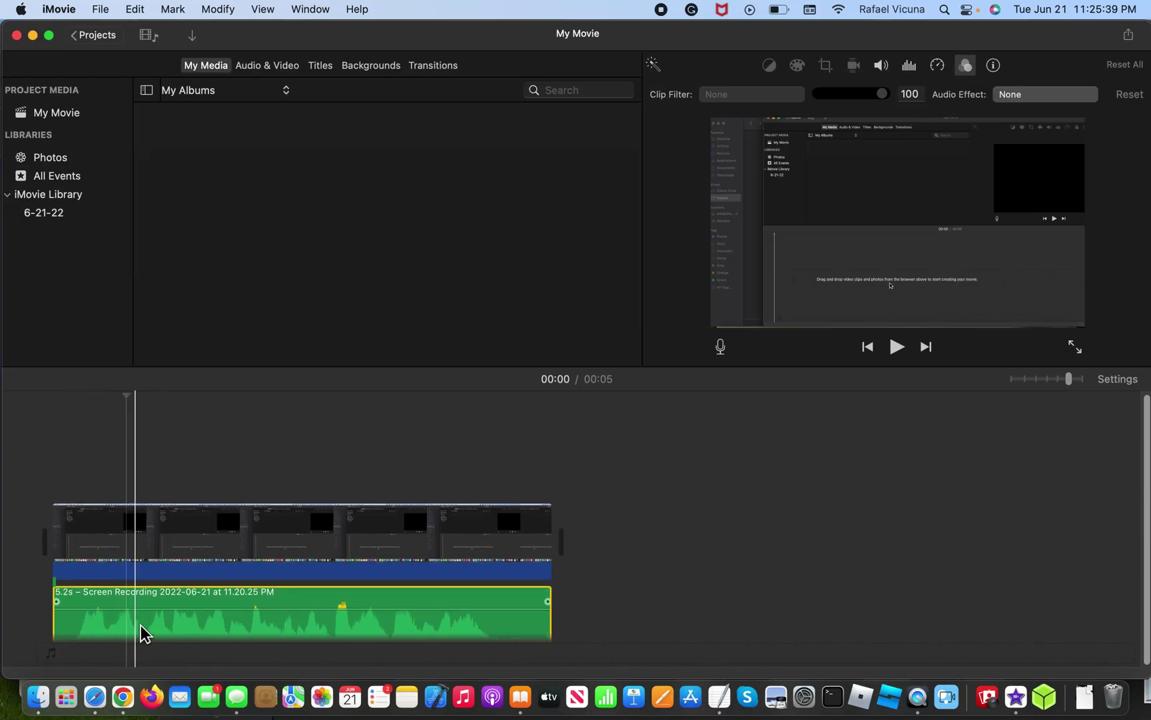
pyautogui.scroll(-1, 142, 625)
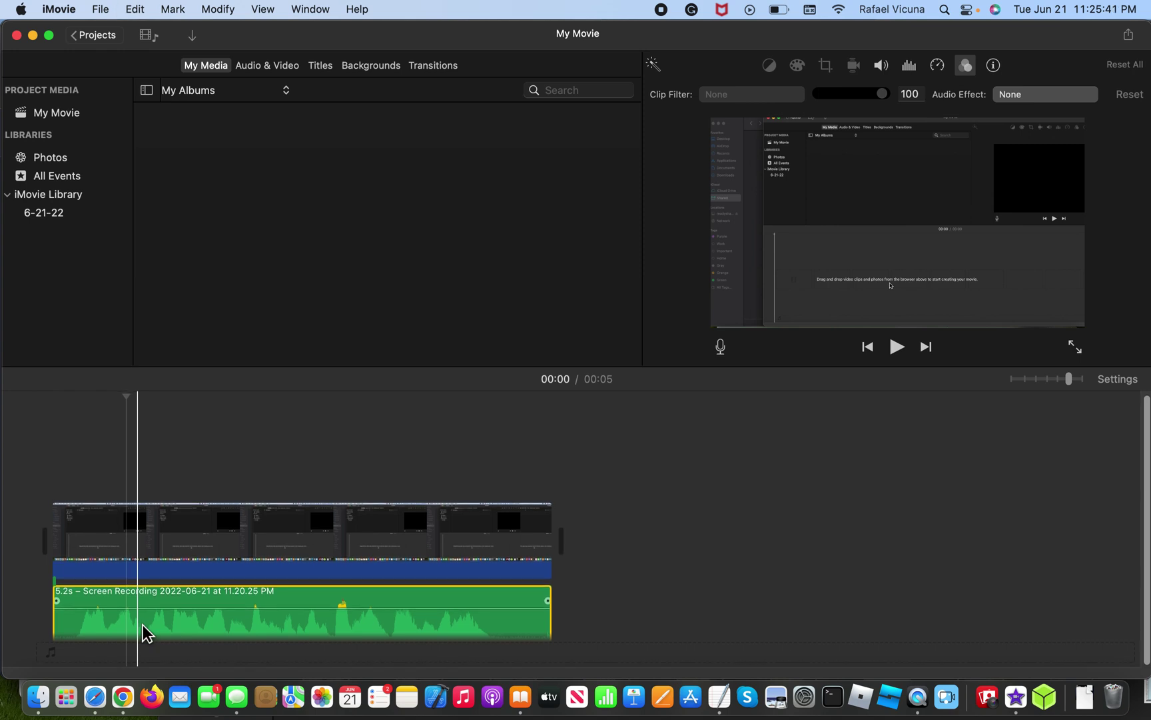
# Step: Paste a duplicate of the detached audio and place it beneath the original, aligned at the start
pyautogui.click(629, 587)
pyautogui.press('super+v')
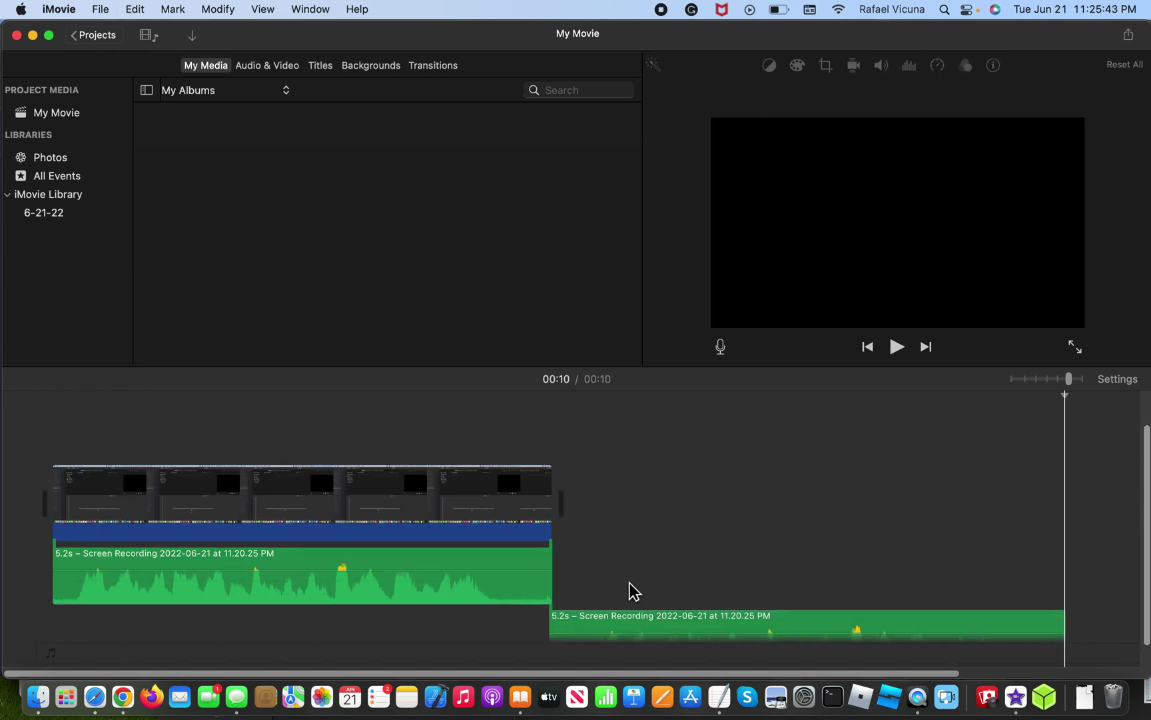
pyautogui.scroll(-2, 632, 588)
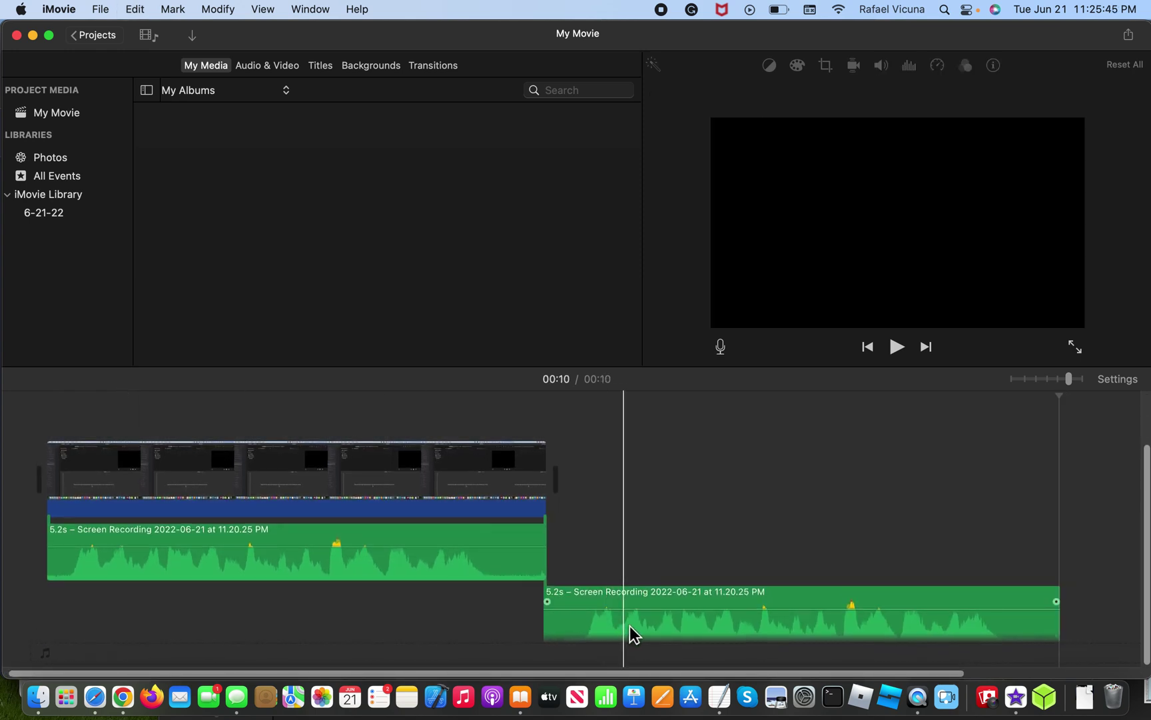
pyautogui.moveTo(632, 633); pyautogui.dragTo(136, 632)
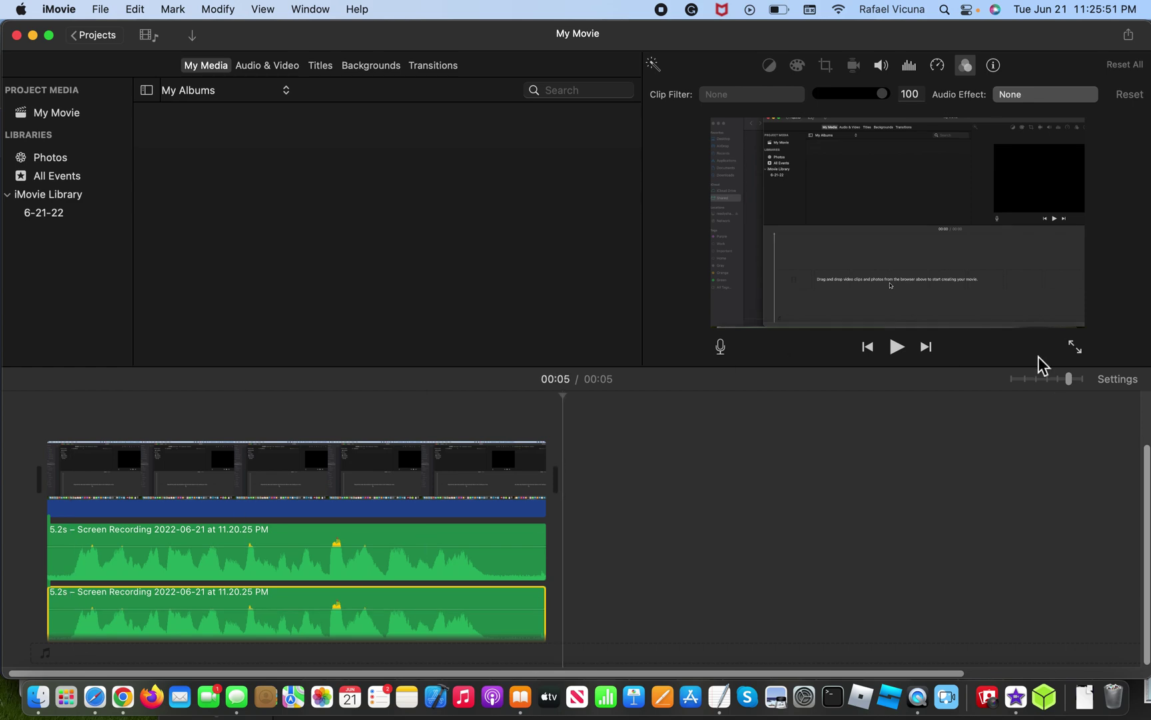
pyautogui.moveTo(1071, 380); pyautogui.dragTo(1086, 381)
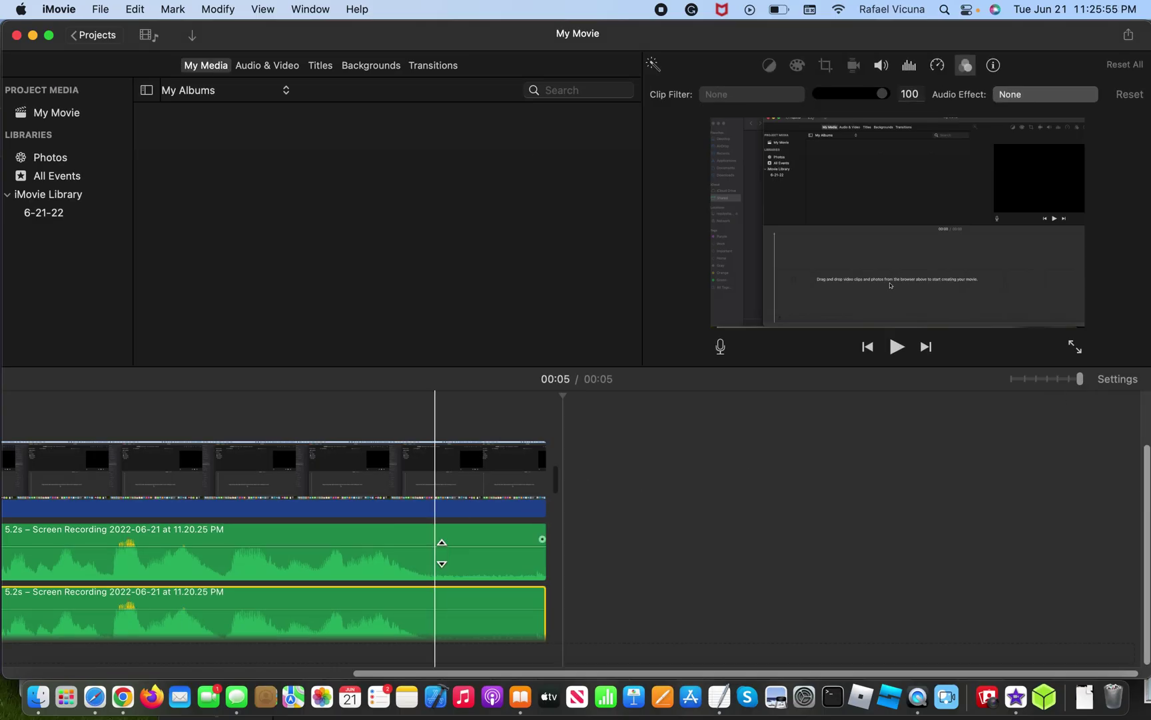
# Step: Shift the lower duplicate audio a fraction of a second later than the original
pyautogui.scroll(3, 437, 507)
pyautogui.scroll(-2, 147, 596)
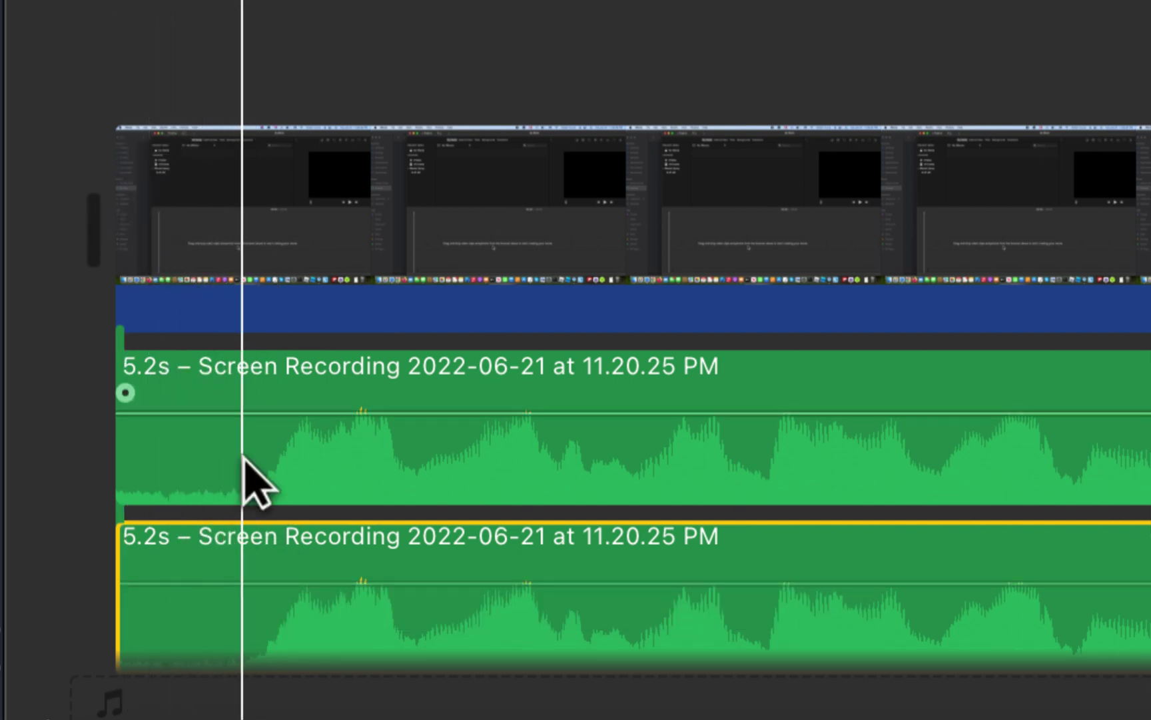
pyautogui.click(234, 540)
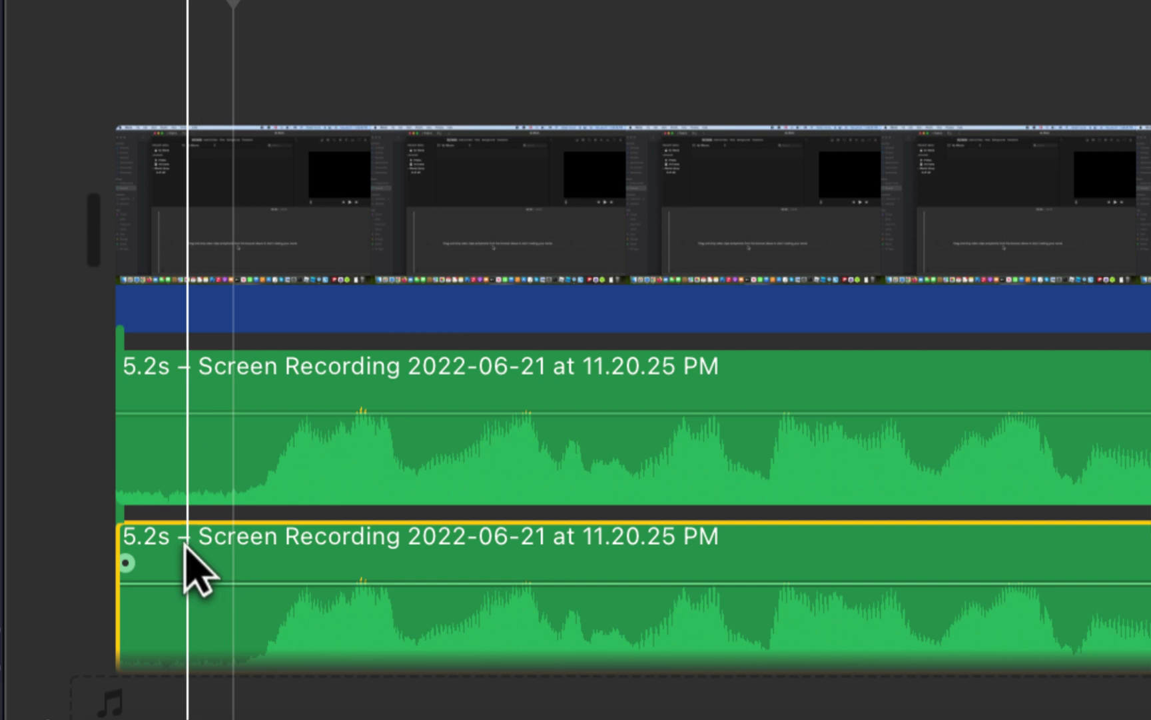
pyautogui.moveTo(189, 545); pyautogui.dragTo(205, 545)
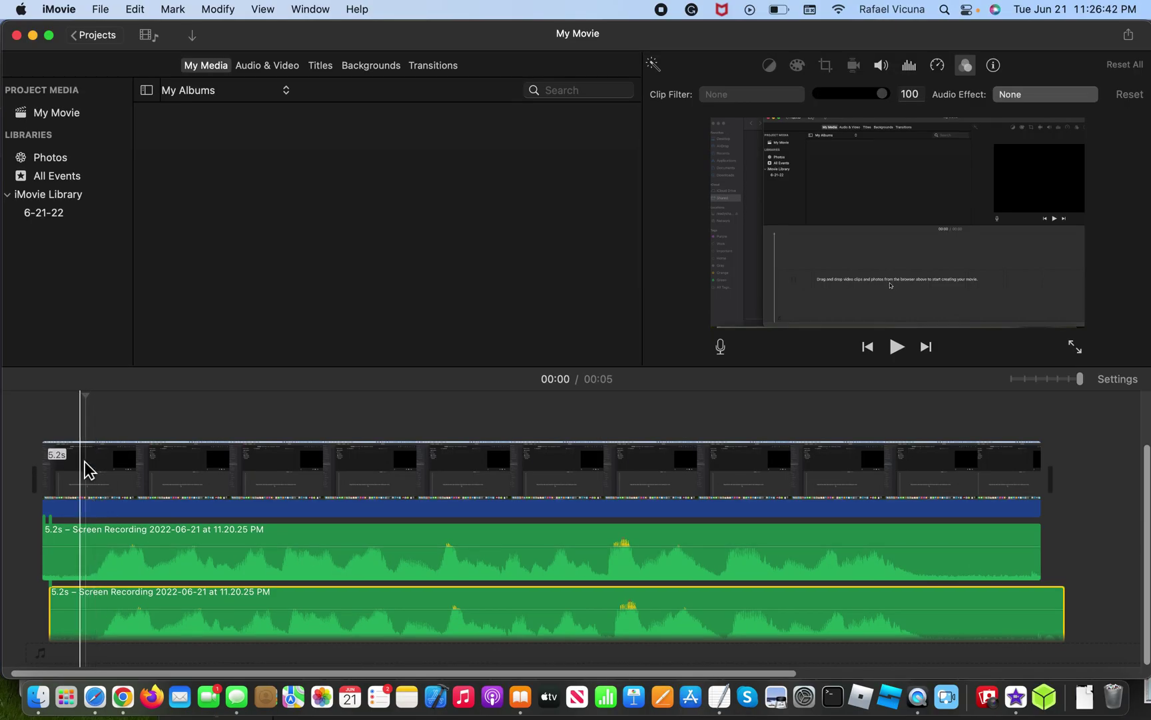
pyautogui.click(77, 427)
pyautogui.press('space')
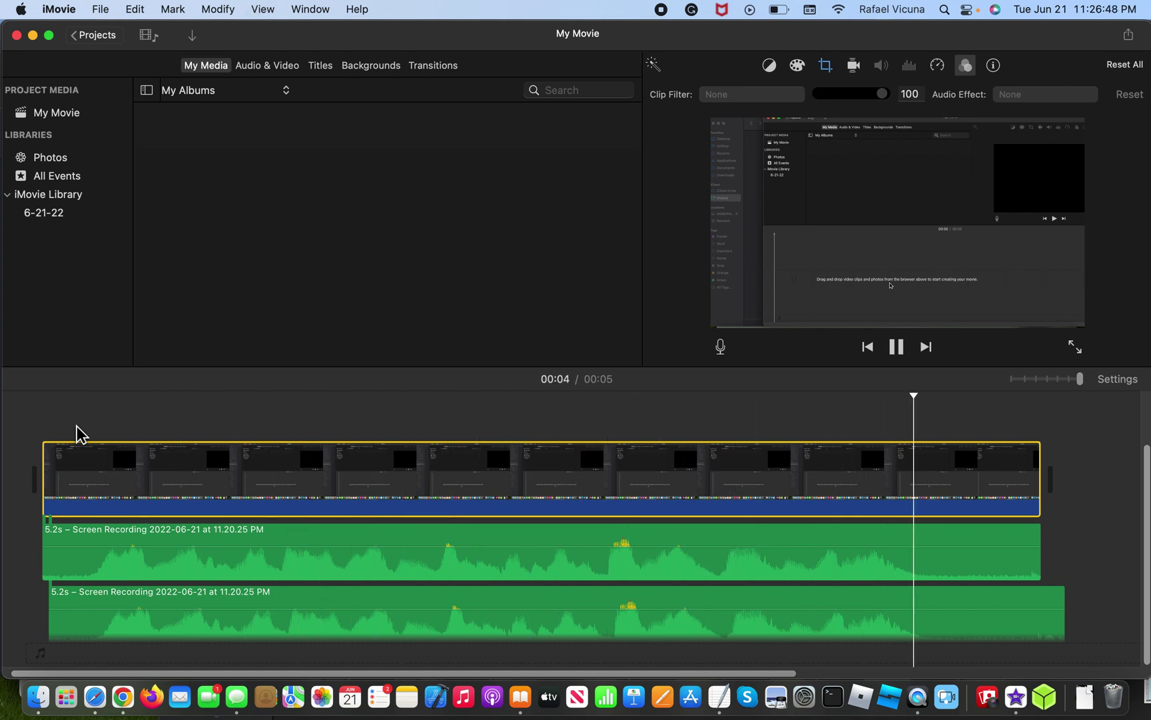
pyautogui.press('space')
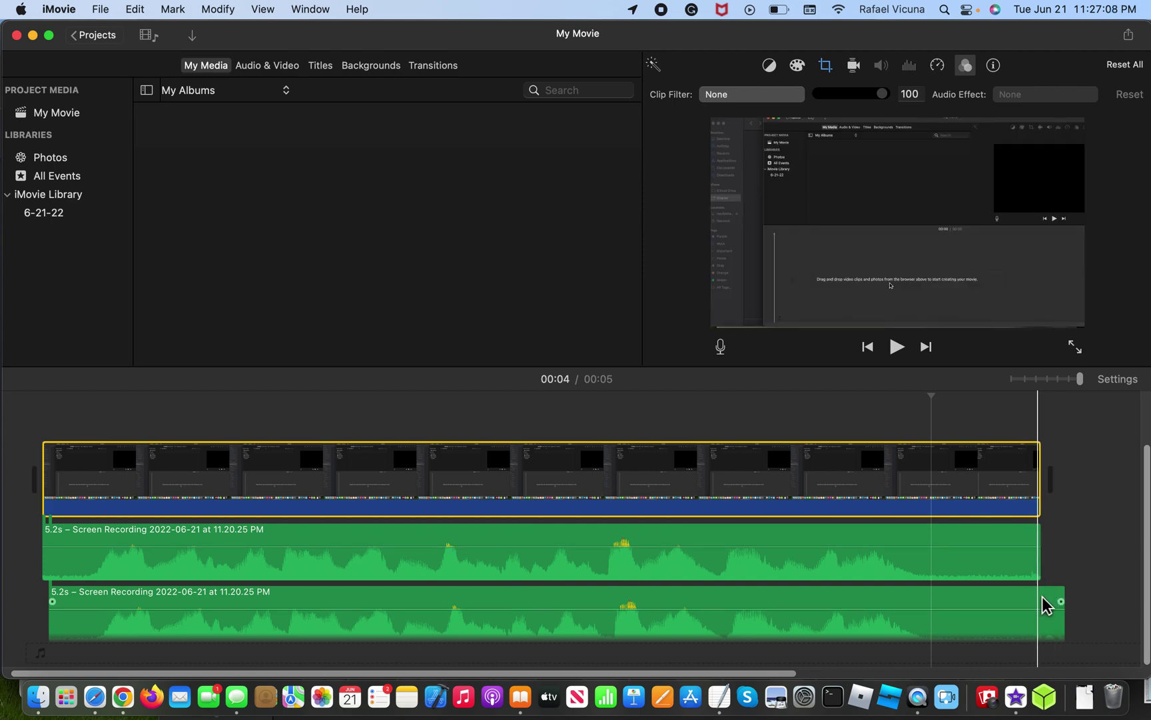
# Step: Trim the duplicate audio's right end back so it ends with the video clip
pyautogui.click(1048, 605)
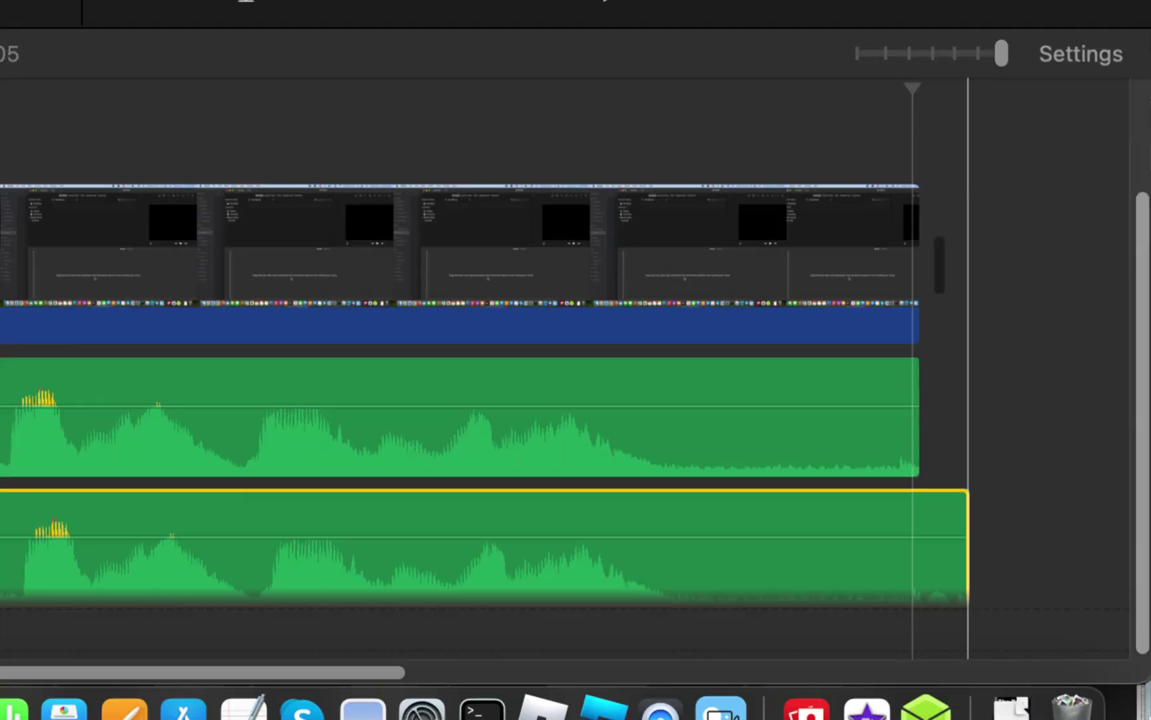
pyautogui.moveTo(966, 577); pyautogui.dragTo(931, 560)
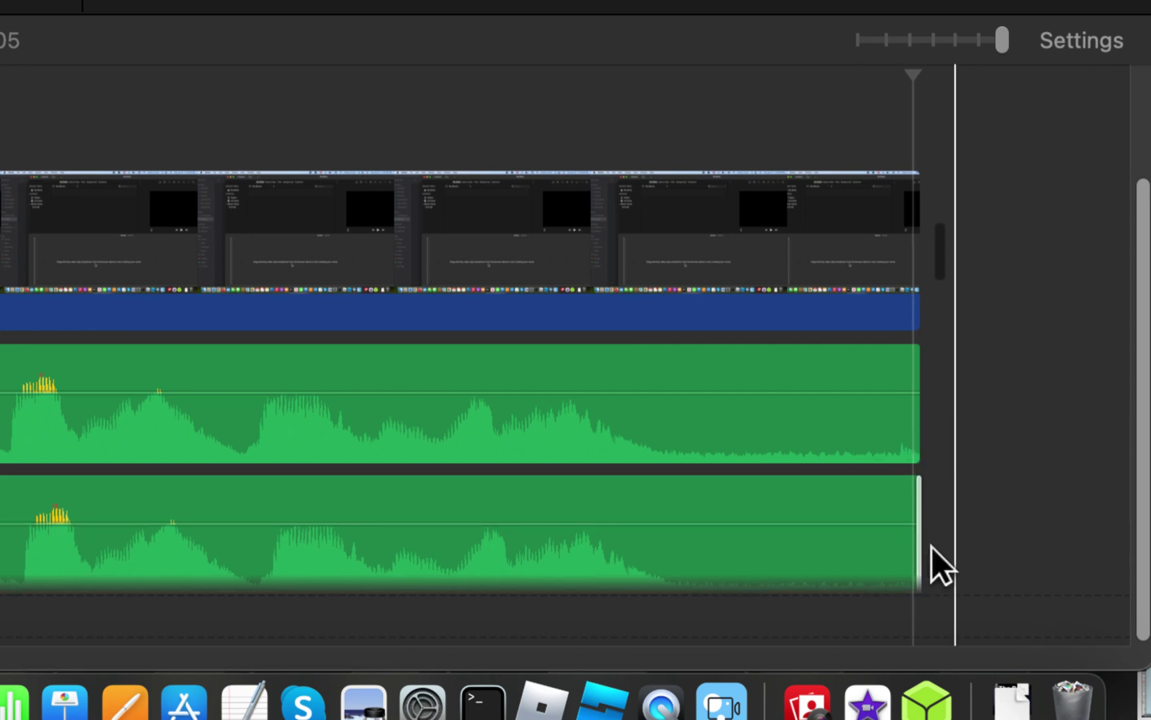